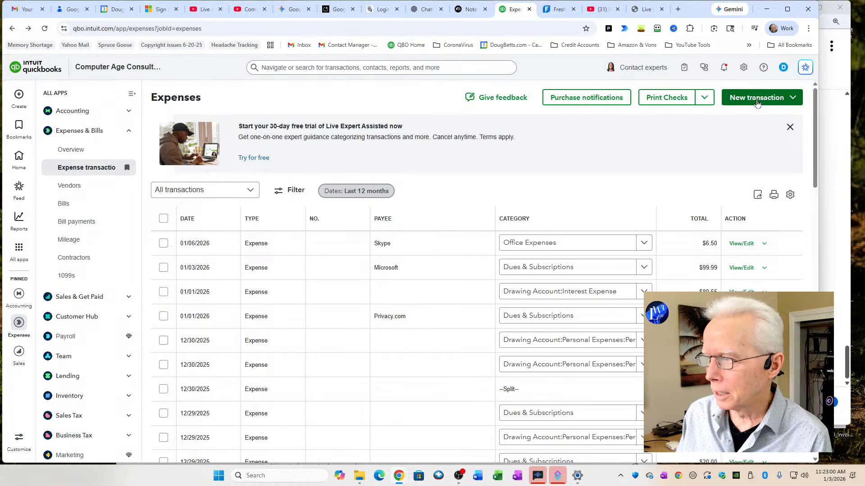
# Start a new expense transaction and choose the vendor Amazon Business as its payee
pyautogui.click(756, 102)
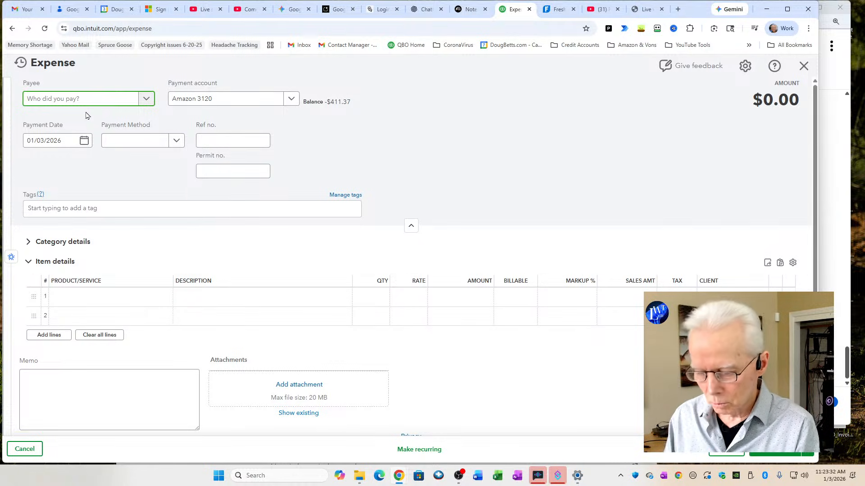
pyautogui.write('ama')
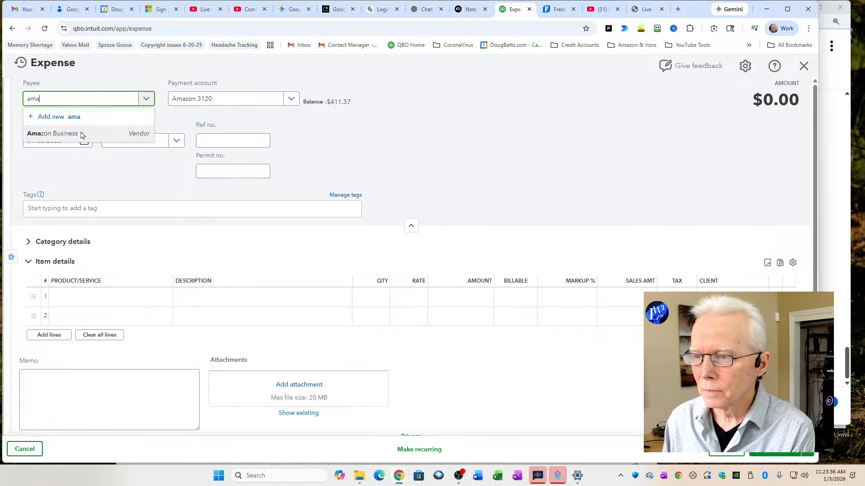
pyautogui.click(81, 133)
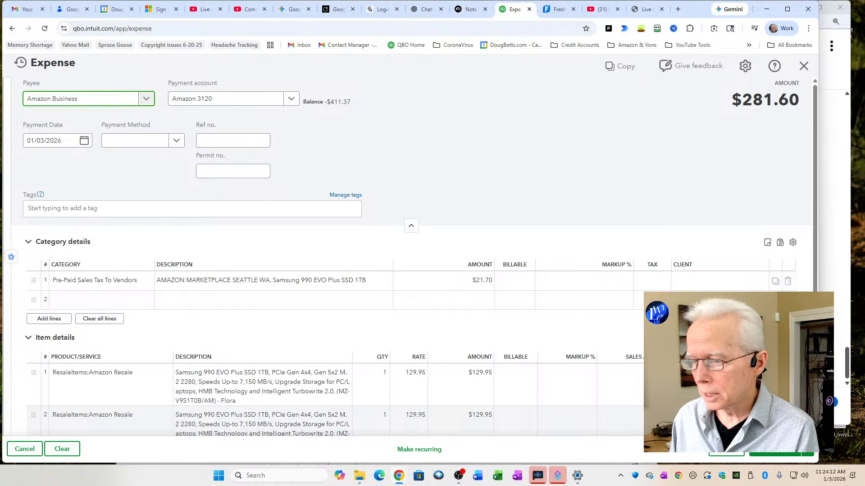
# Delete the second Amazon Resale item line and set the rate of the remaining Samsung SSD line to 100
pyautogui.click(787, 416)
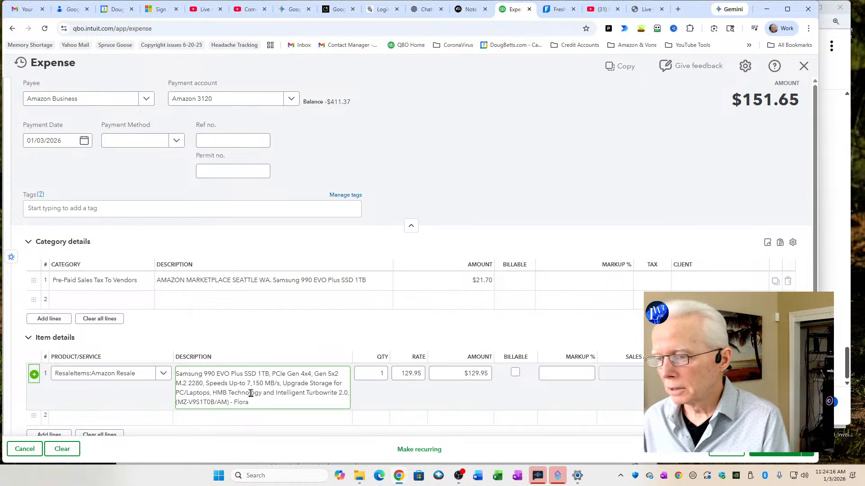
pyautogui.click(409, 373)
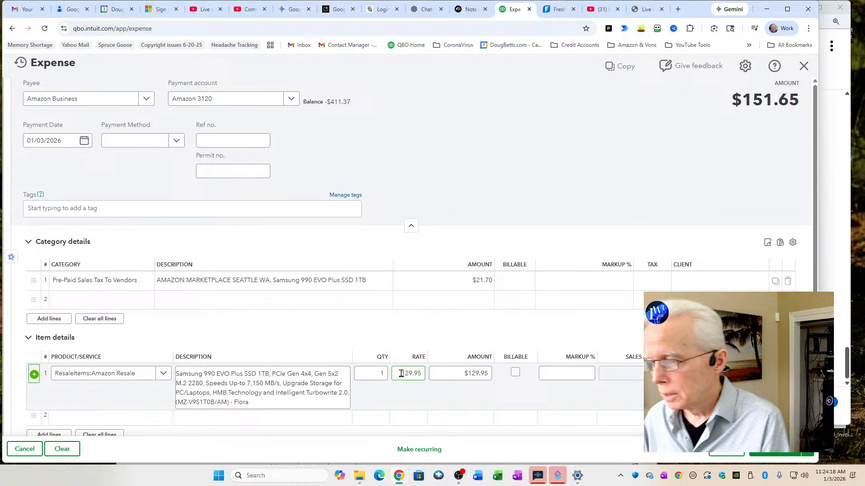
pyautogui.doubleClick(423, 373)
pyautogui.write('10')
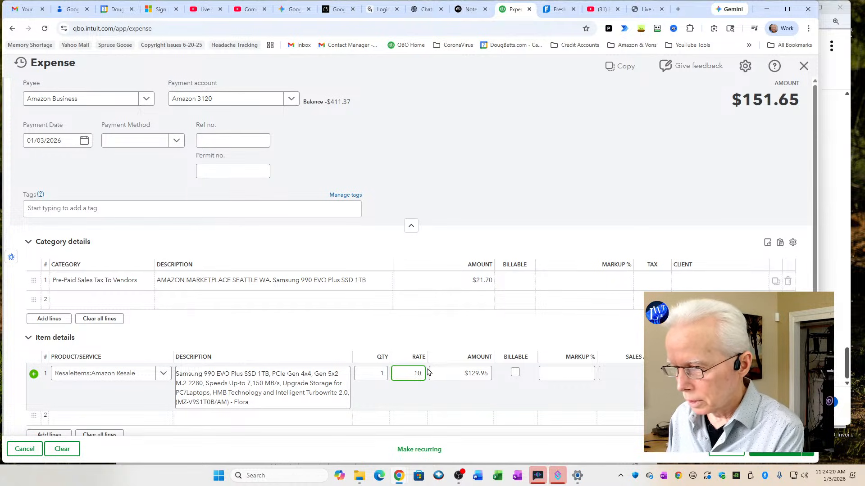
pyautogui.write('0')
pyautogui.press('Tab')
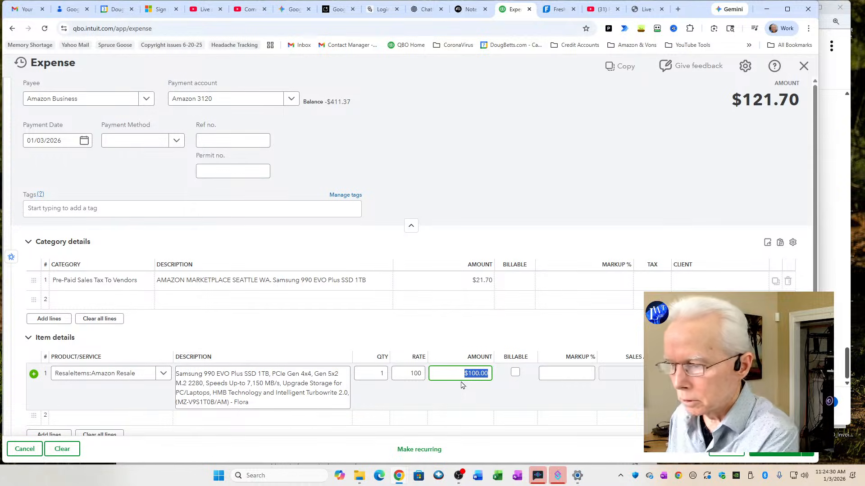
pyautogui.press('Tab')
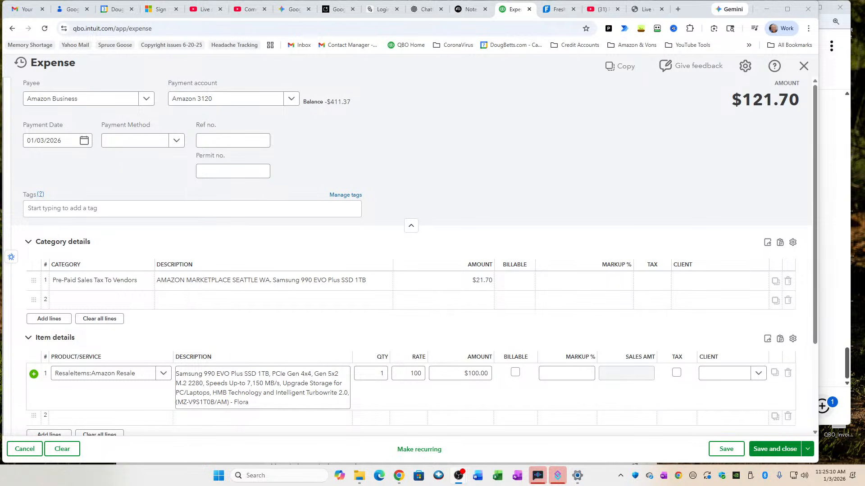
# Mark the Samsung SSD item line as billable
pyautogui.click(515, 373)
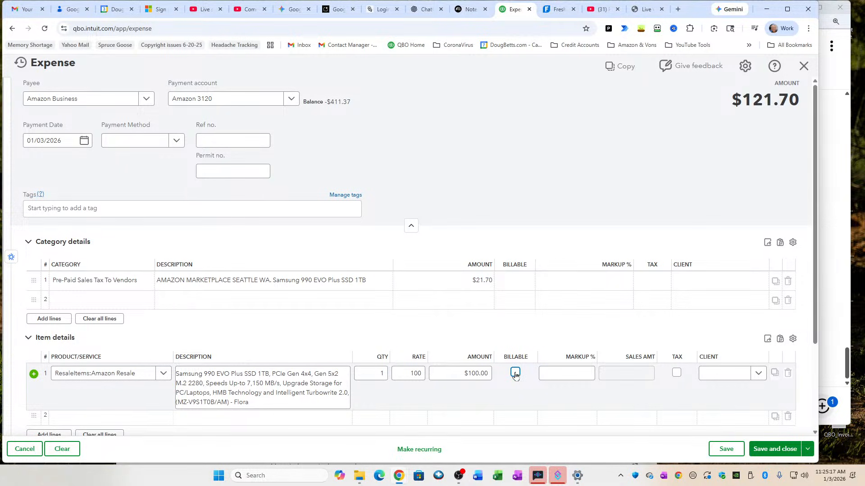
pyautogui.click(218, 373)
pyautogui.hotkey('alt', 'Tab')
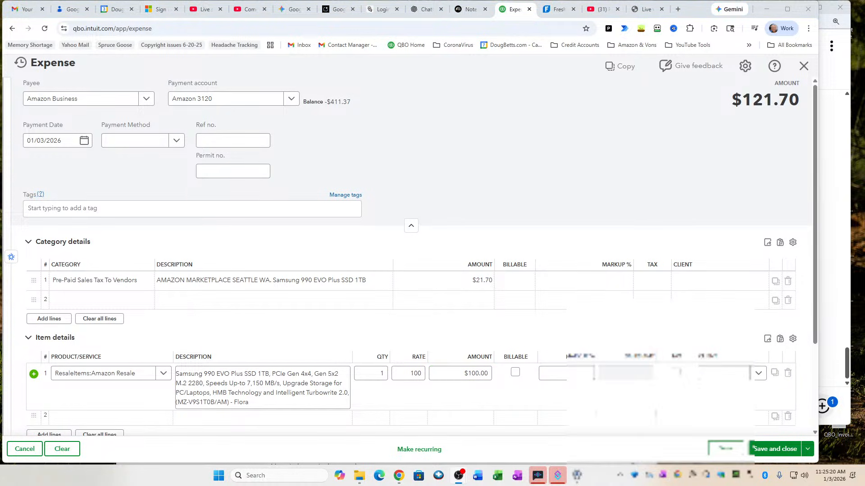
pyautogui.click(516, 378)
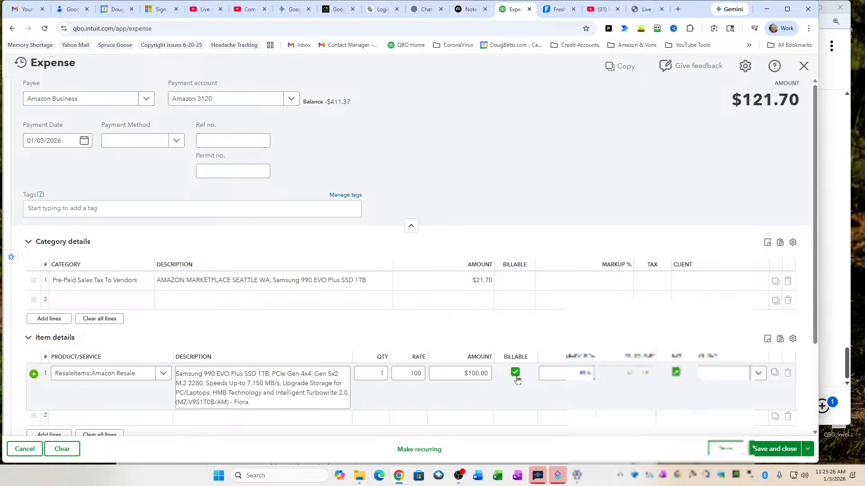
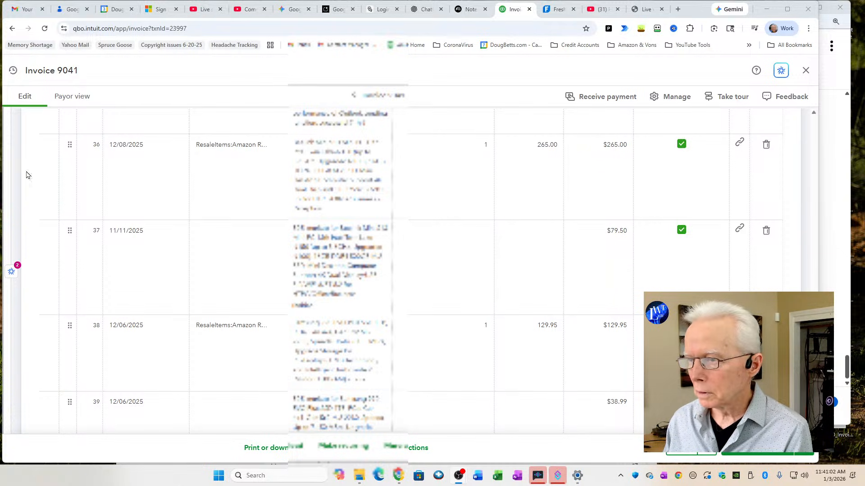
# Examine lines 36 to 40 of Invoice 9041, comparing which item and markup lines are marked as taxable
pyautogui.click(242, 202)
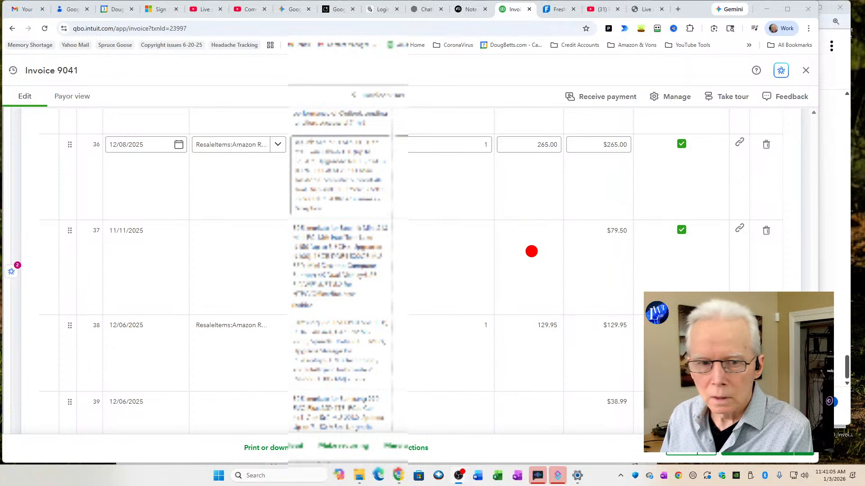
pyautogui.click(531, 251)
pyautogui.scroll(-1, 530, 252)
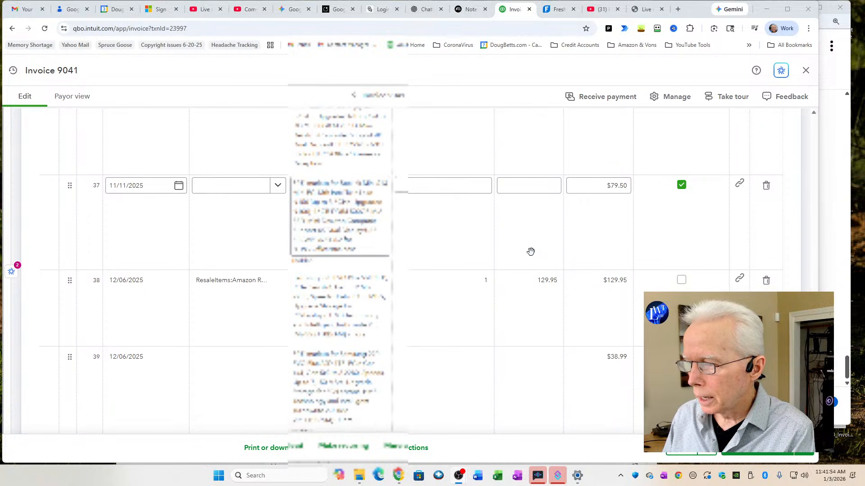
pyautogui.scroll(-2, 531, 252)
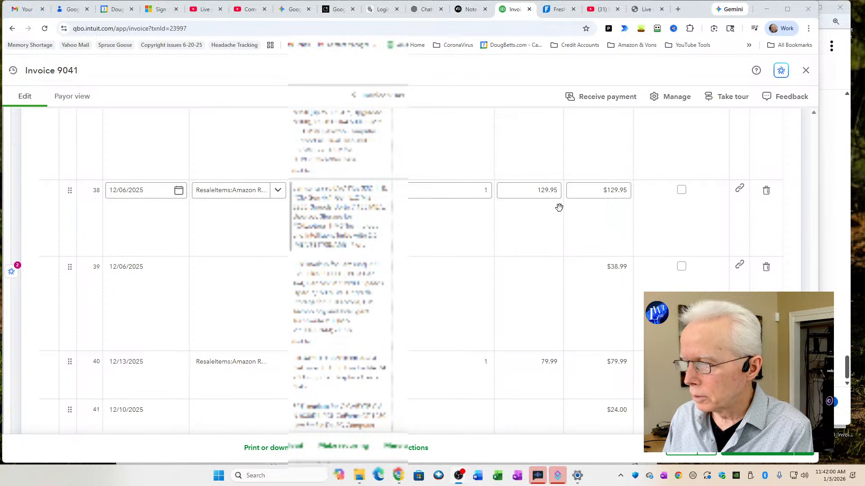
pyautogui.click(546, 256)
pyautogui.scroll(-1, 545, 263)
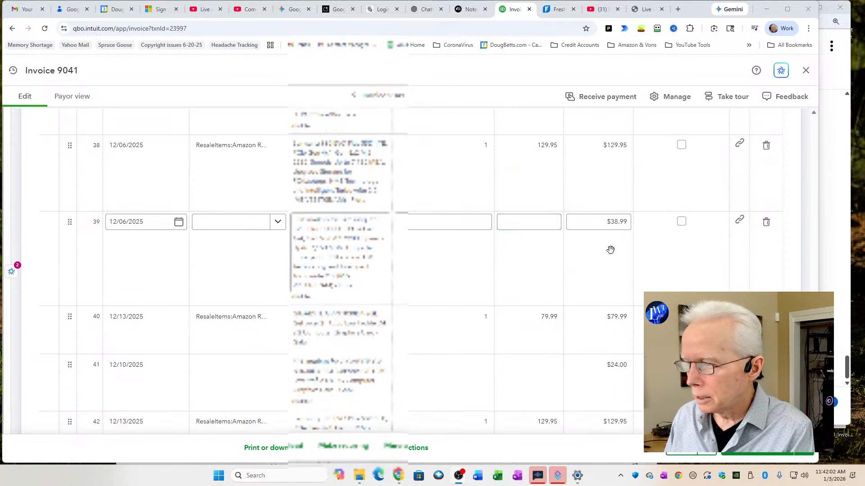
pyautogui.scroll(-1, 560, 270)
pyautogui.click(560, 269)
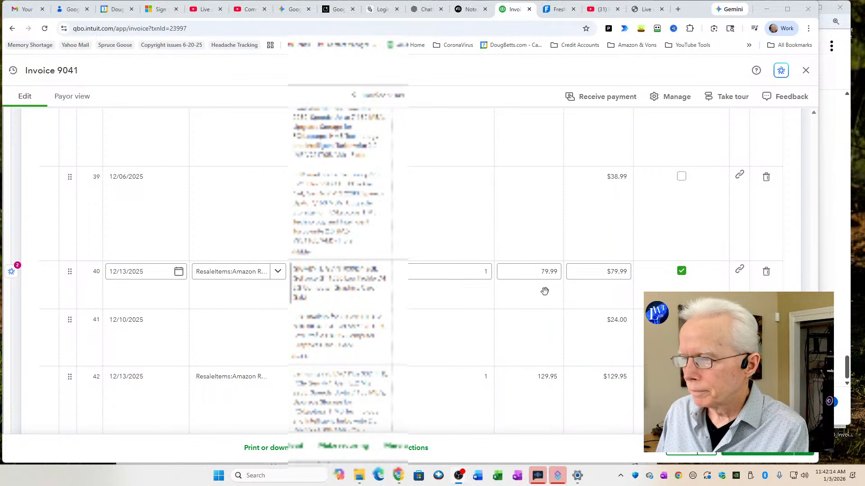
pyautogui.scroll(2, 545, 291)
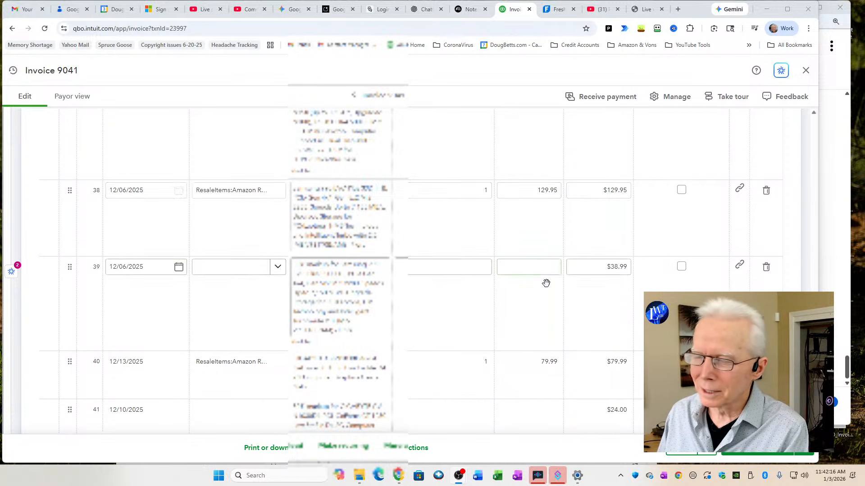
pyautogui.scroll(-1, 546, 283)
pyautogui.scroll(-1, 543, 291)
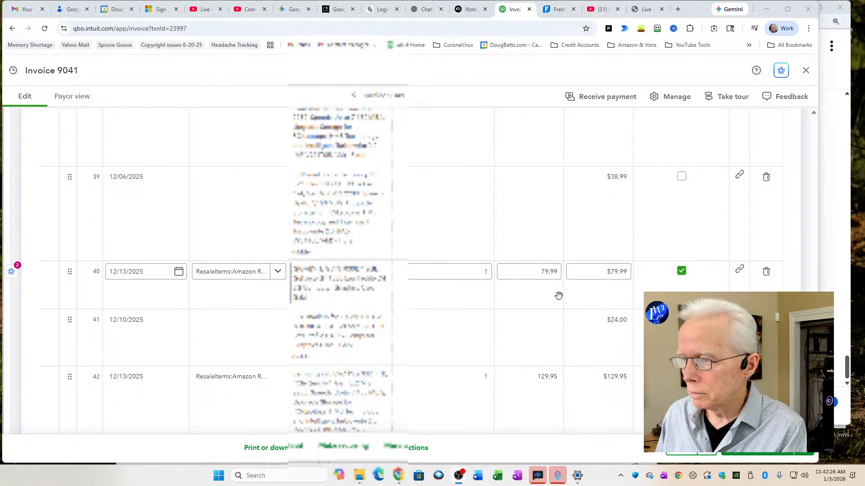
# Review the tax marks on invoice lines 41 to 43, continuing down to the subtotal and sales tax section
pyautogui.click(550, 313)
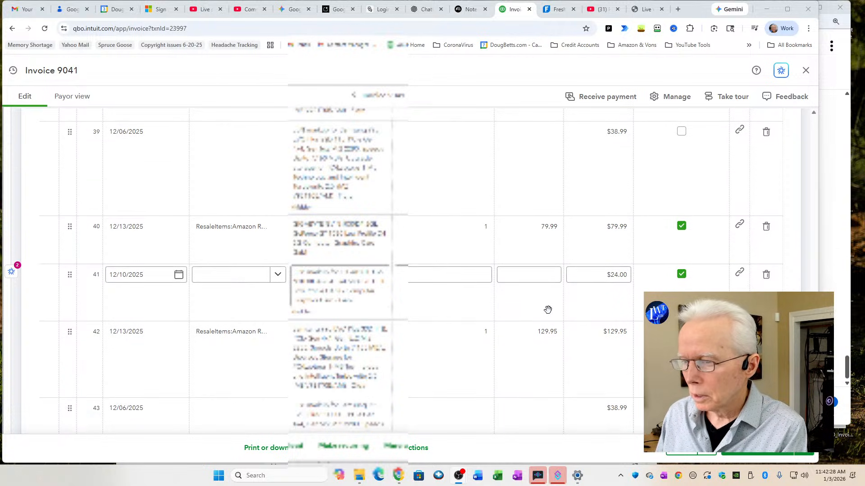
pyautogui.click(539, 311)
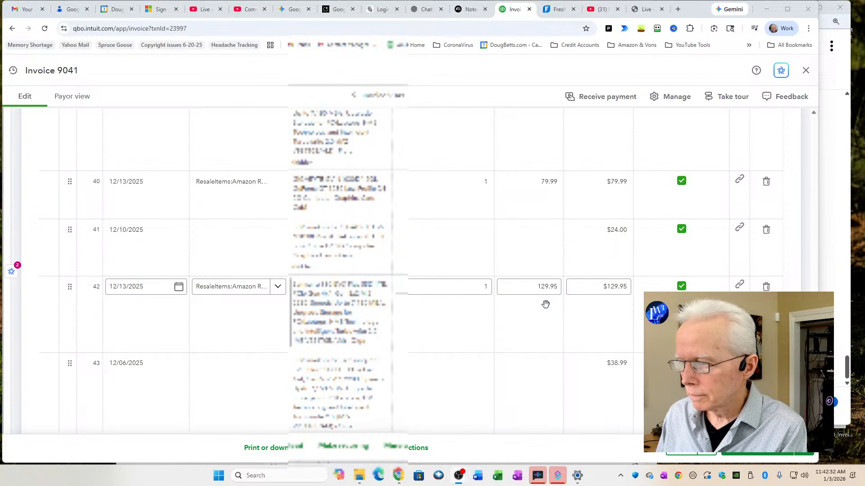
pyautogui.click(613, 359)
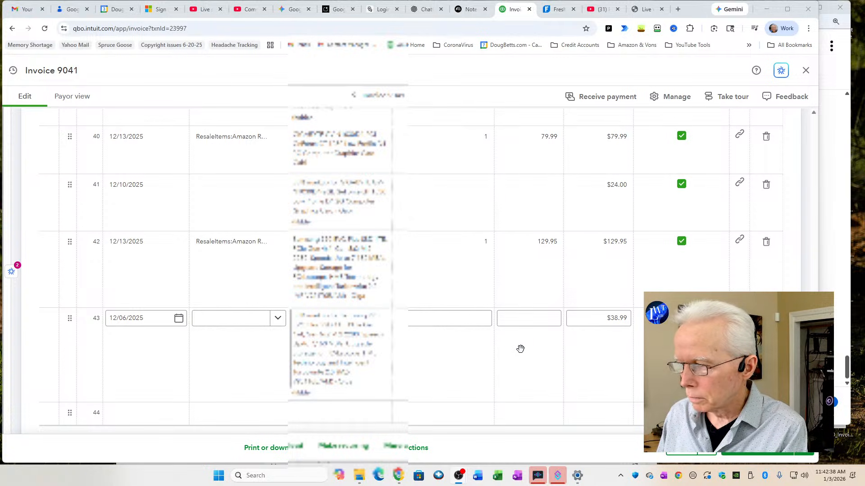
pyautogui.scroll(-1, 521, 349)
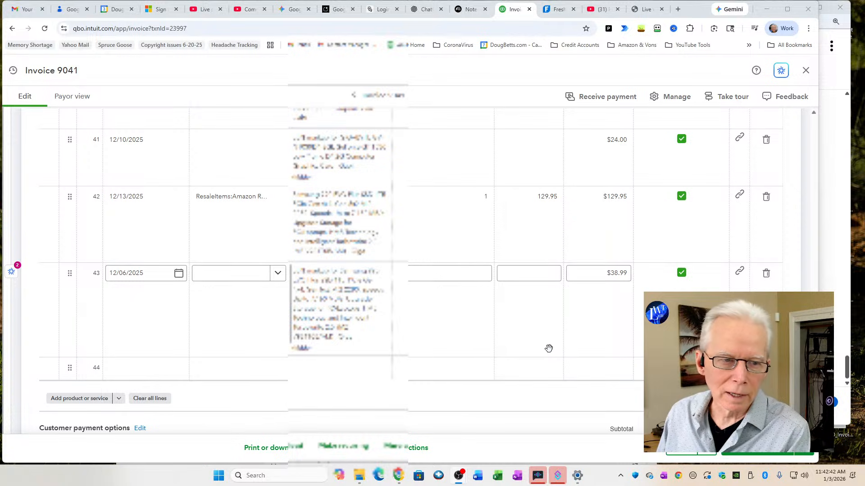
pyautogui.scroll(-1, 565, 347)
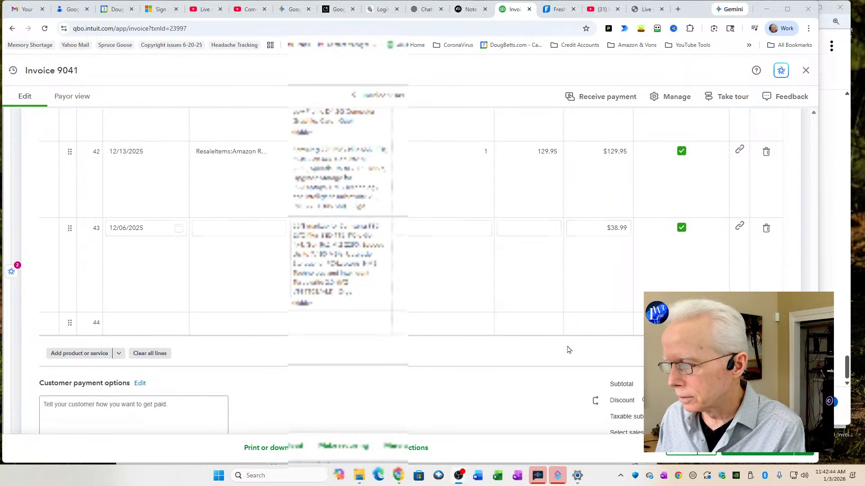
pyautogui.scroll(-1, 567, 347)
pyautogui.scroll(-1, 566, 348)
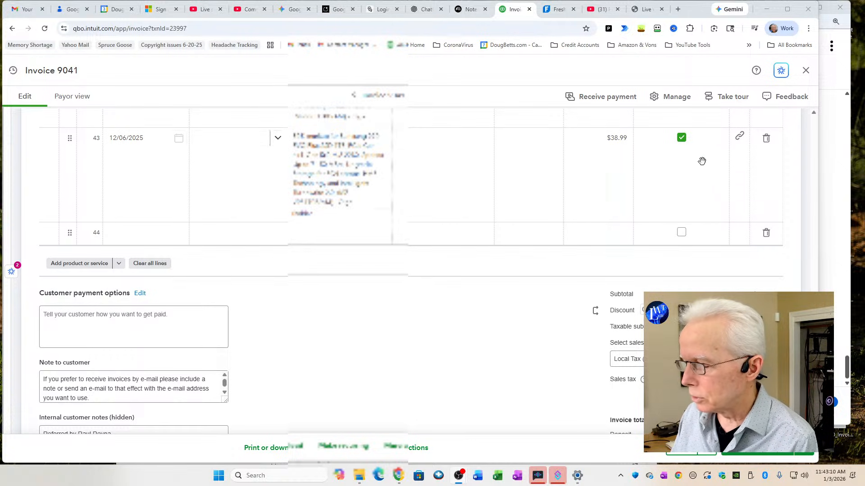
# Toggle the tax mark on the $38.99 markup in line 43 off and back on to compare the invoice's sales tax
pyautogui.click(682, 138)
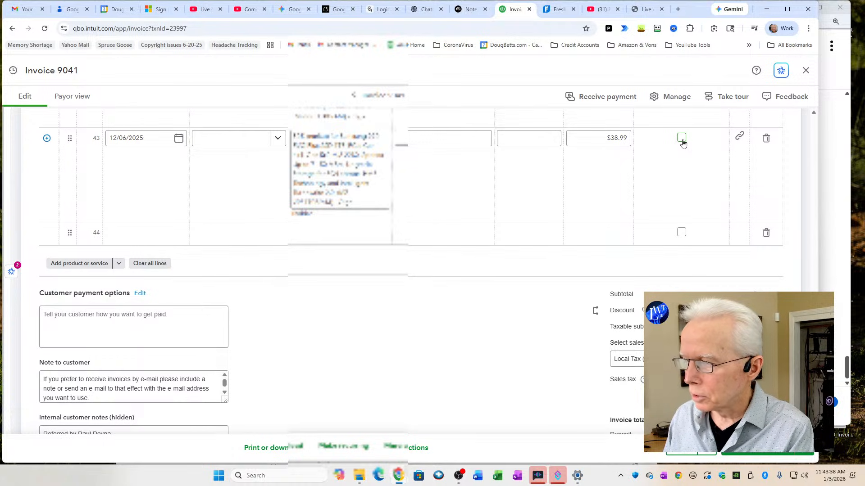
pyautogui.click(682, 138)
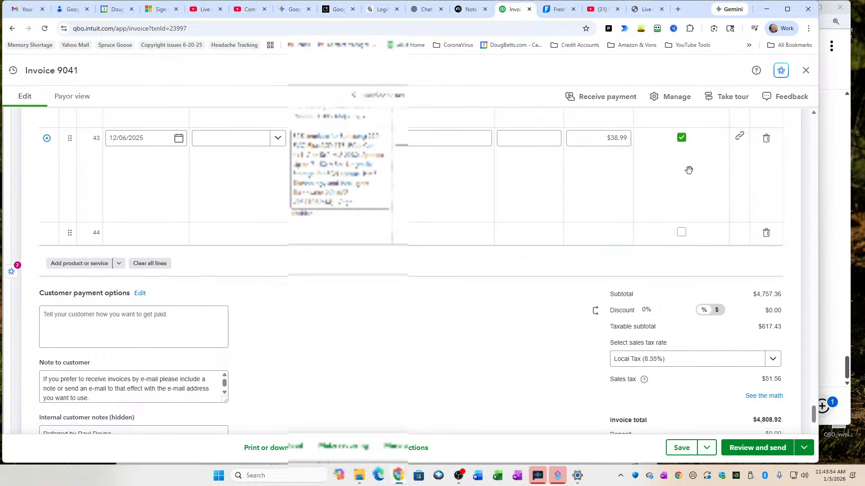
pyautogui.click(683, 139)
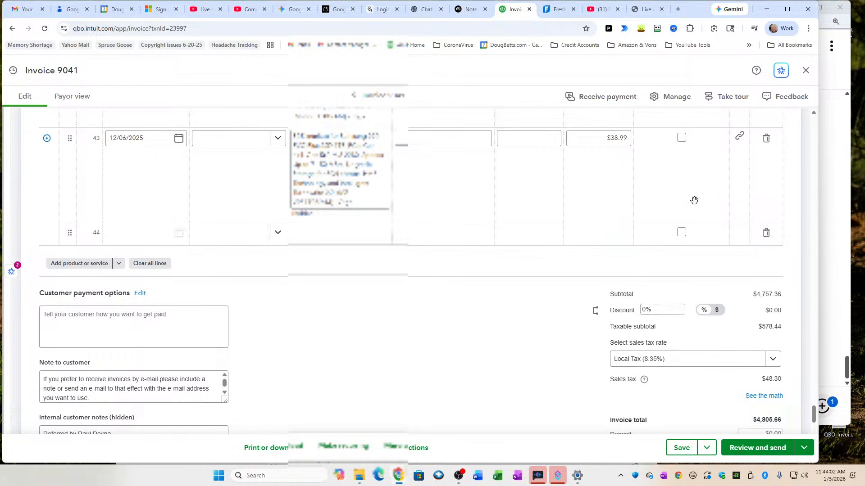
pyautogui.click(683, 141)
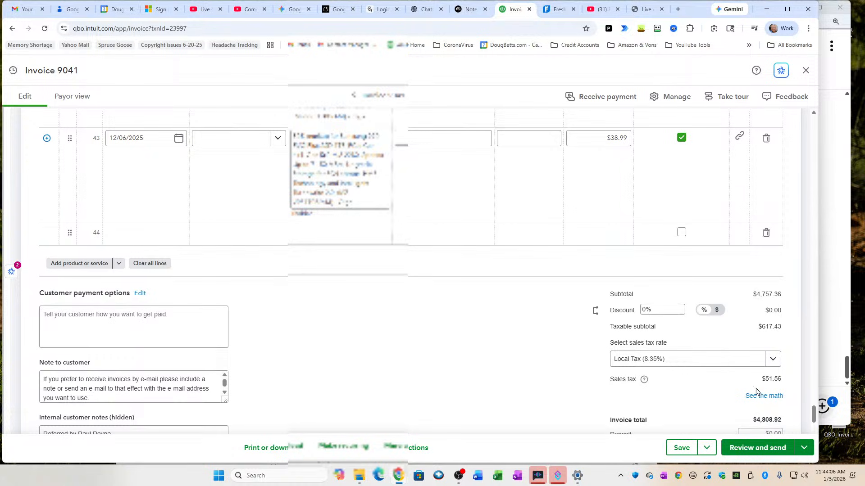